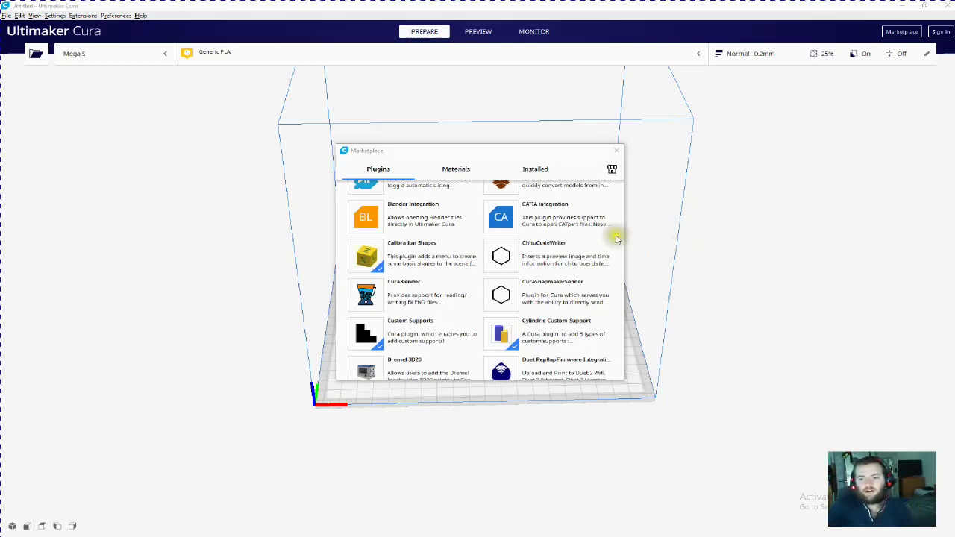
Step: Move the Marketplace plugin window to the lower right of the viewport
{"action": "left_click_drag", "start_coordinate": [478, 153], "coordinate": [771, 229]}
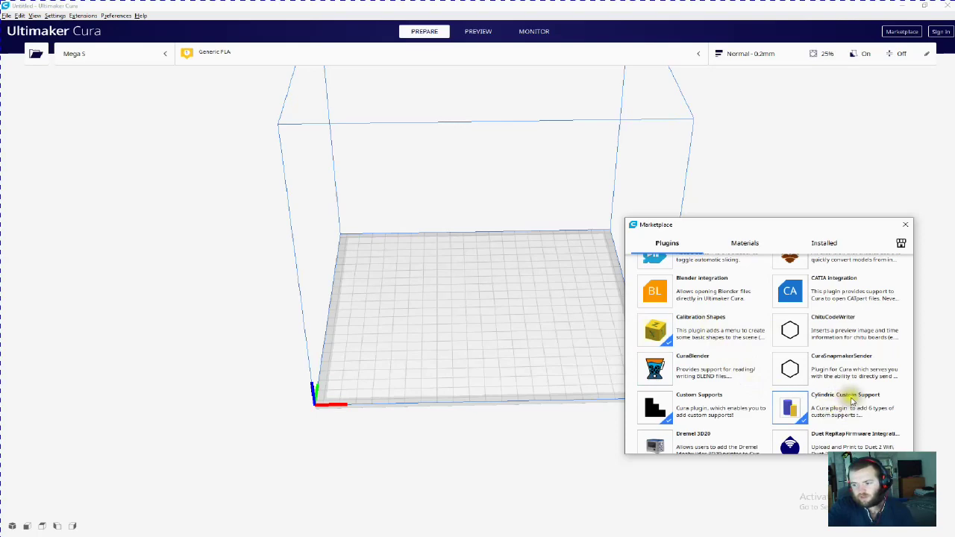
{"action": "scroll", "coordinate": [763, 390], "scroll_direction": "up", "scroll_amount": 5}
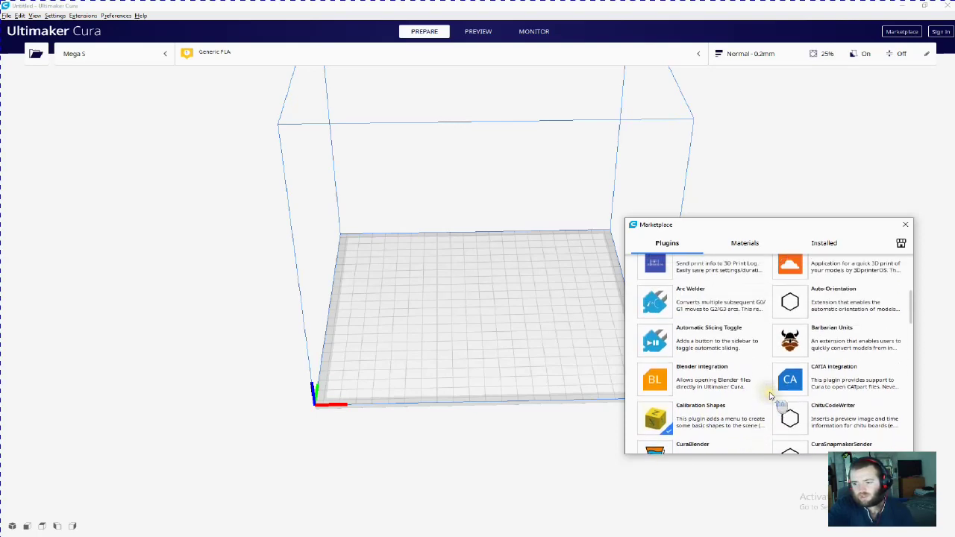
{"action": "scroll", "coordinate": [771, 396], "scroll_direction": "up", "scroll_amount": 3}
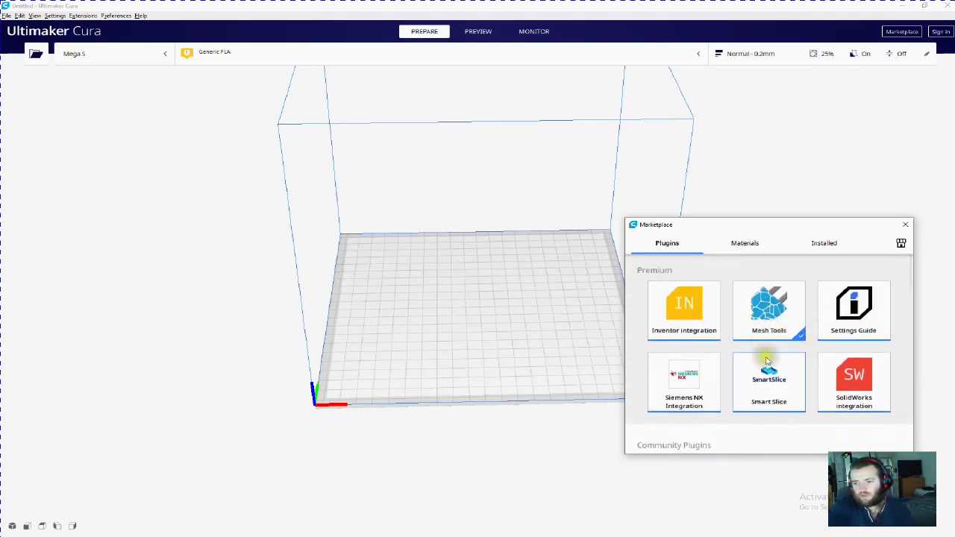
{"action": "scroll", "coordinate": [765, 444], "scroll_direction": "down", "scroll_amount": 8}
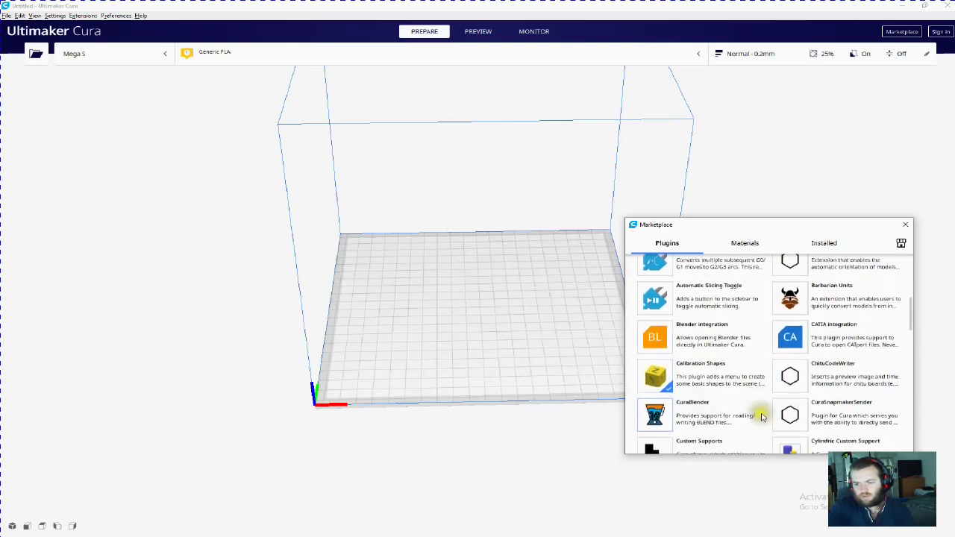
{"action": "scroll", "coordinate": [762, 418], "scroll_direction": "up", "scroll_amount": 3}
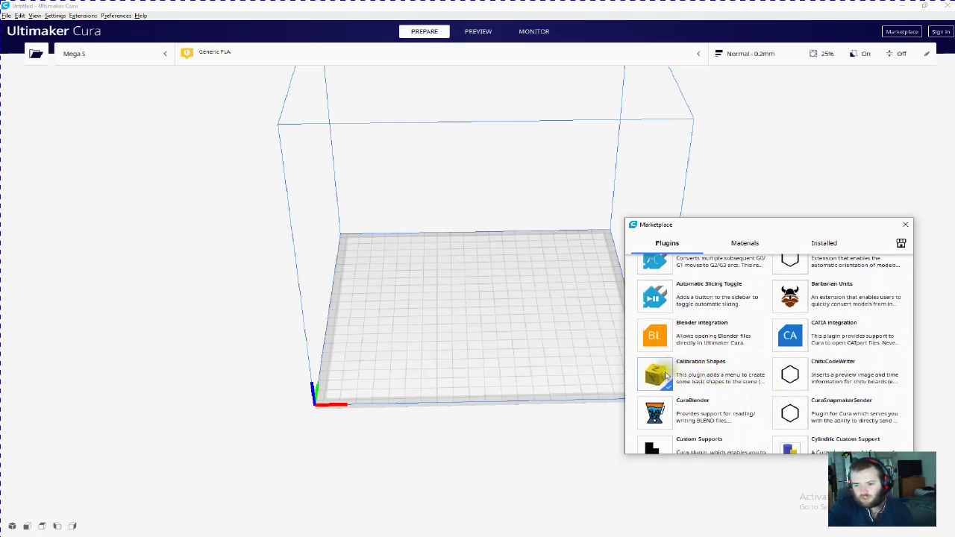
{"action": "left_click", "coordinate": [663, 375]}
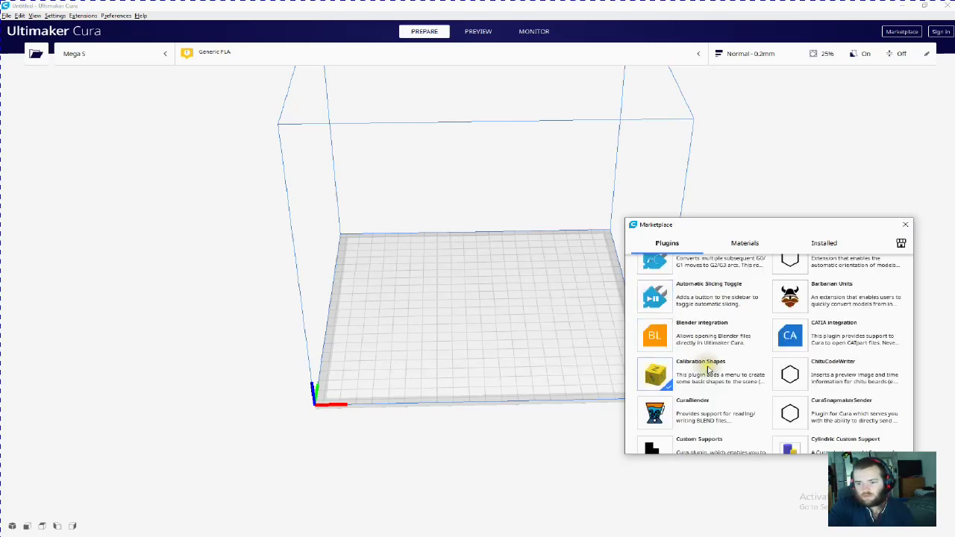
{"action": "scroll", "coordinate": [750, 382], "scroll_direction": "up", "scroll_amount": 5}
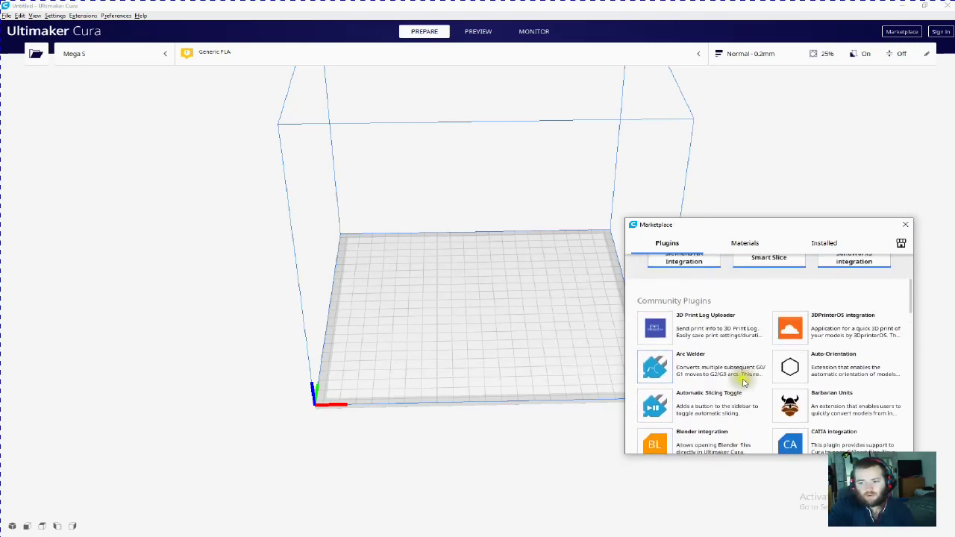
{"action": "scroll", "coordinate": [750, 382], "scroll_direction": "up", "scroll_amount": 2}
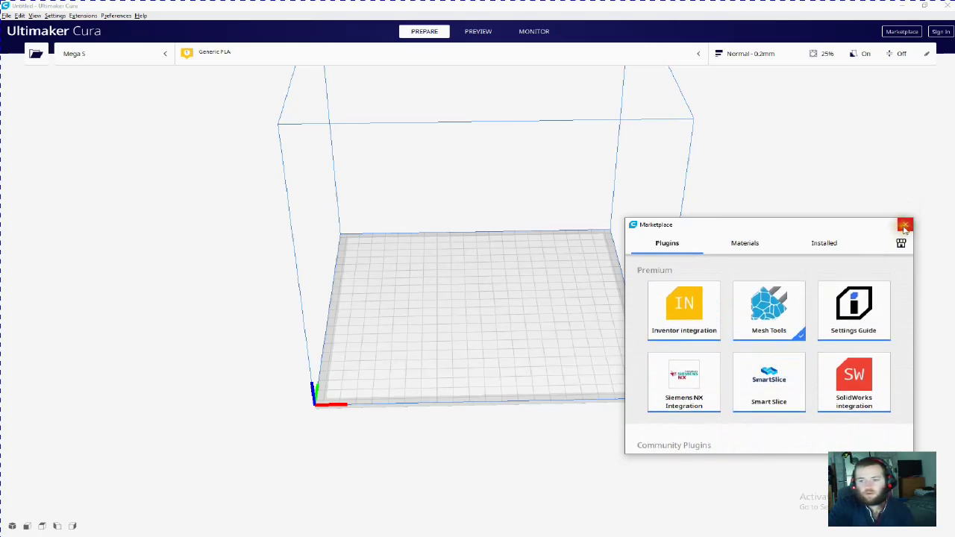
Step: Close the Marketplace and bring up the Extensions > Part for calibration list of test parts
{"action": "left_click", "coordinate": [905, 226]}
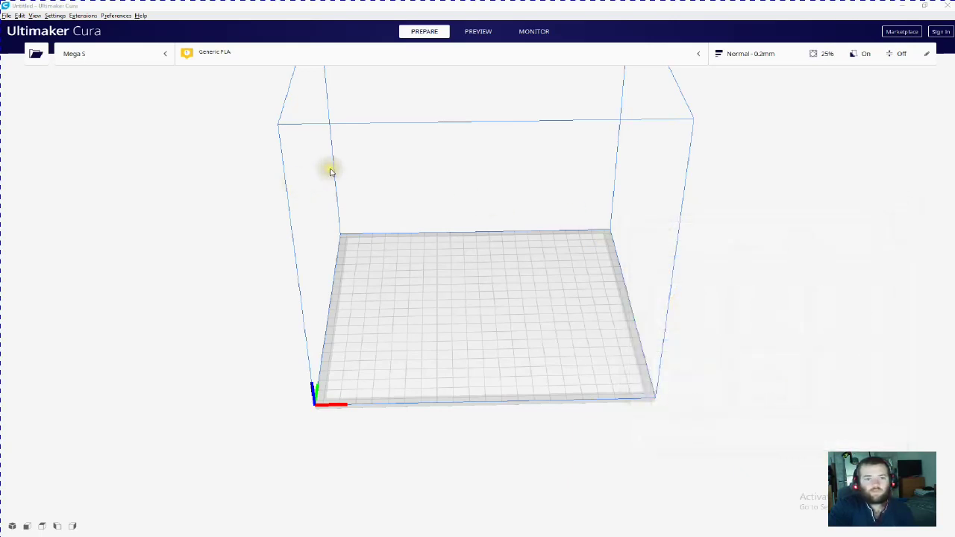
{"action": "left_click", "coordinate": [85, 16]}
{"action": "mouse_move", "coordinate": [98, 58]}
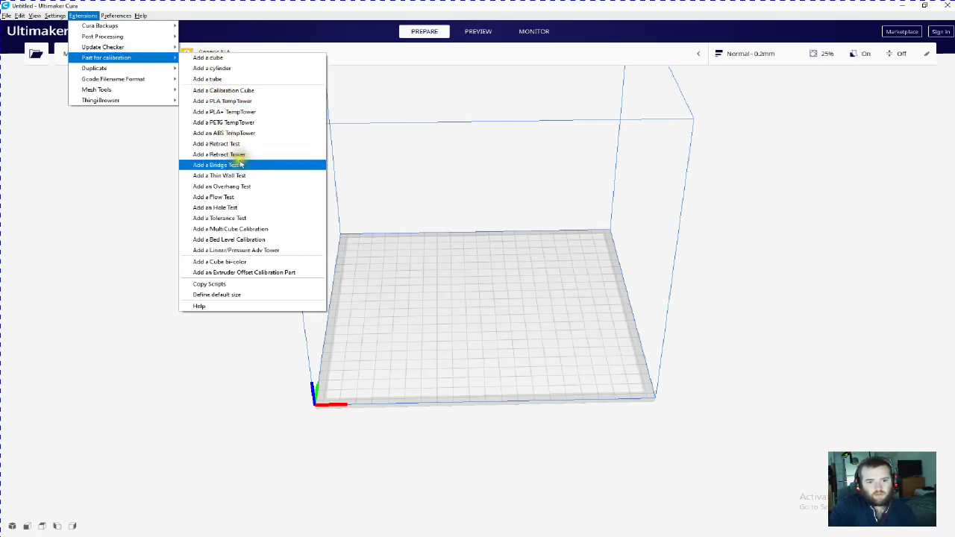
{"action": "left_click", "coordinate": [245, 191]}
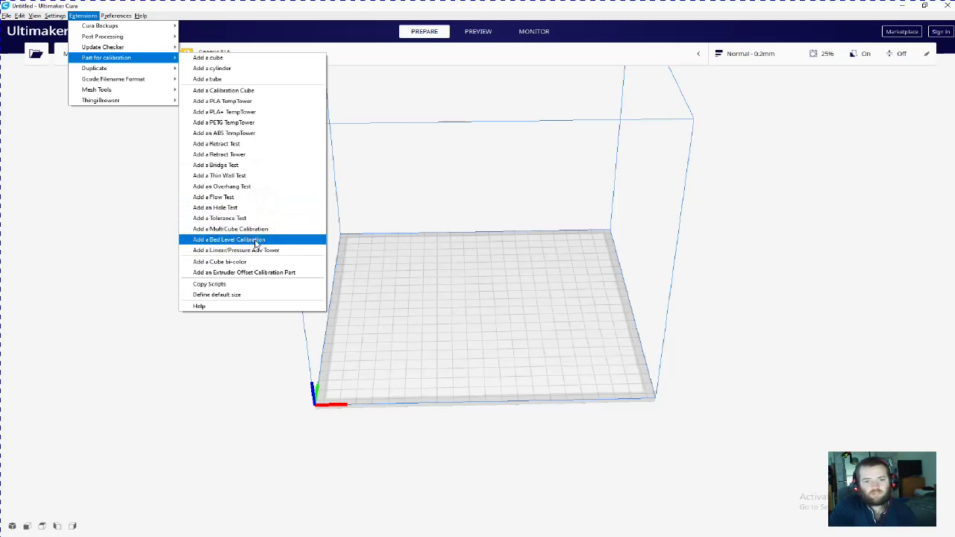
Step: Add the Bed Level Calibration part to the Mega S build plate and select it
{"action": "left_click", "coordinate": [254, 240]}
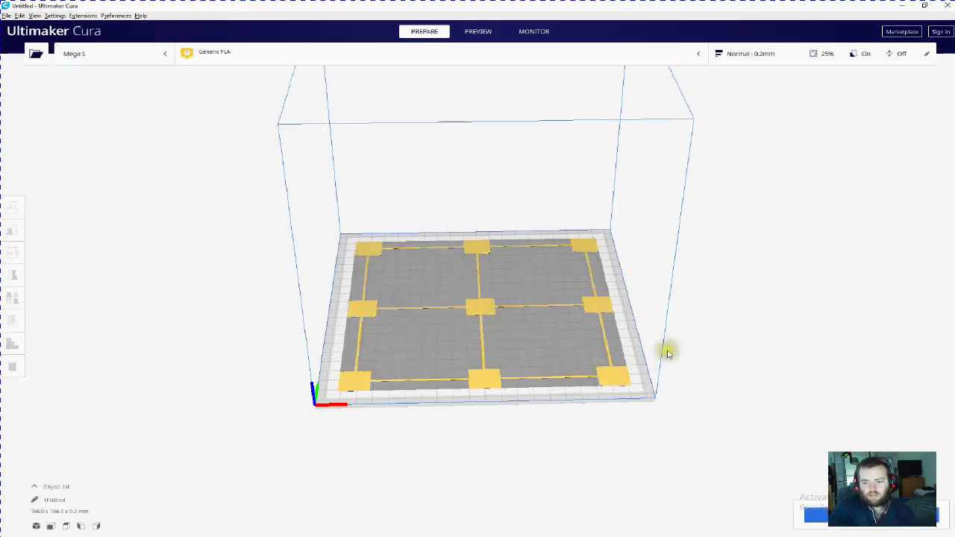
{"action": "right_click_drag", "start_coordinate": [659, 380], "coordinate": [644, 396]}
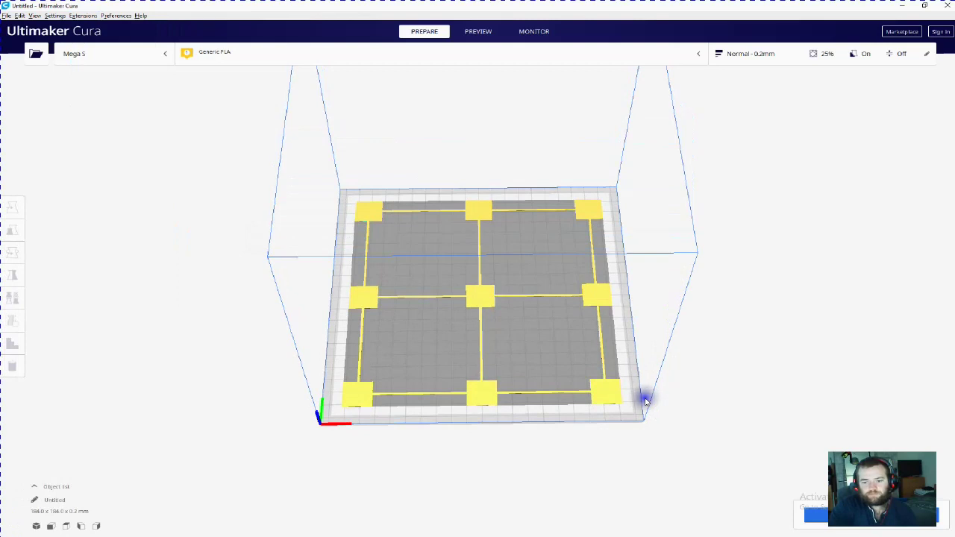
{"action": "left_click", "coordinate": [490, 297]}
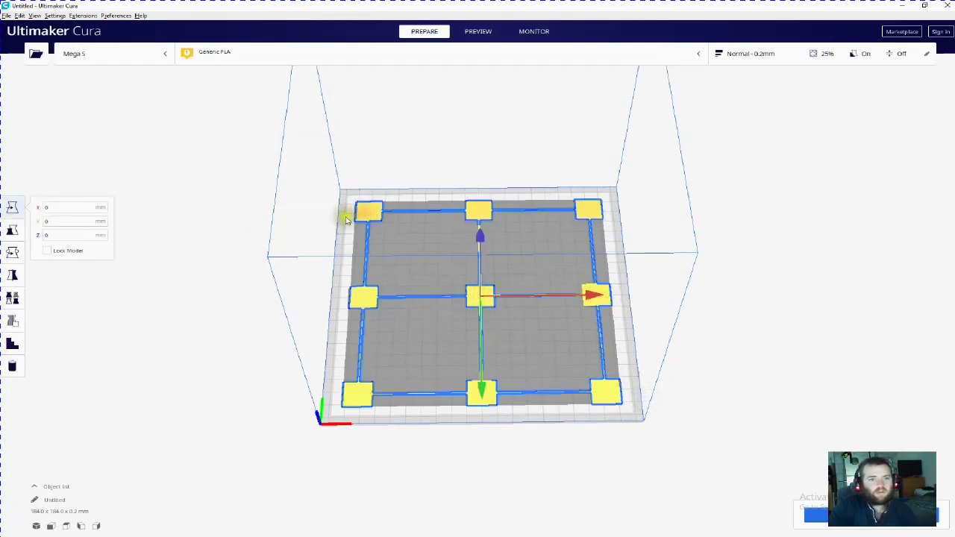
Step: In the Scale tool, tick Uniform Scaling for the 184 × 184 mm calibration model
{"action": "left_click", "coordinate": [13, 232]}
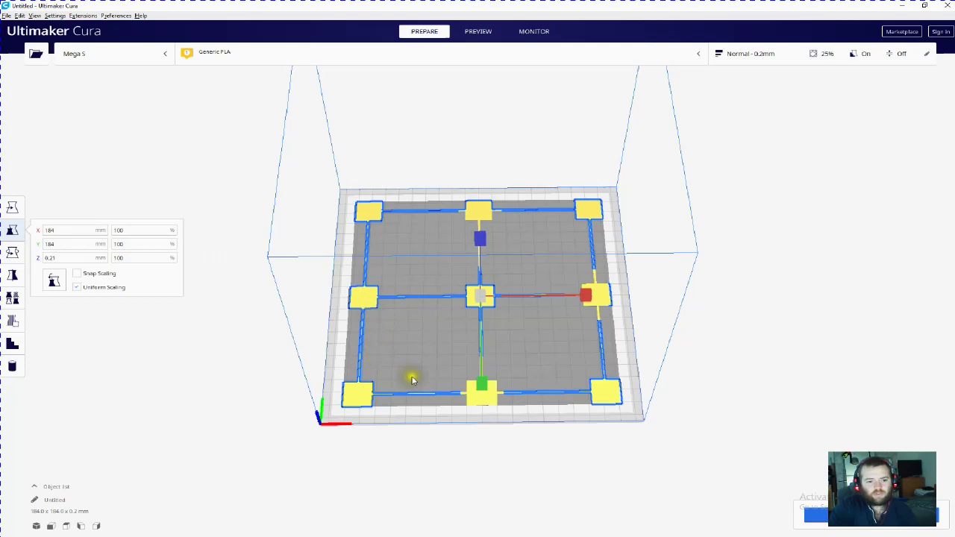
{"action": "right_click_drag", "start_coordinate": [420, 367], "coordinate": [420, 325]}
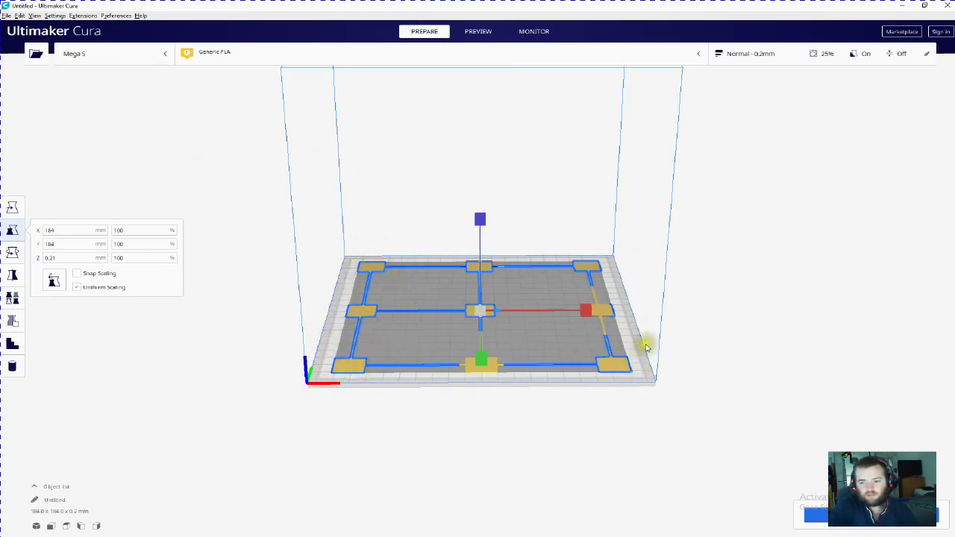
{"action": "right_click_drag", "start_coordinate": [643, 357], "coordinate": [642, 395]}
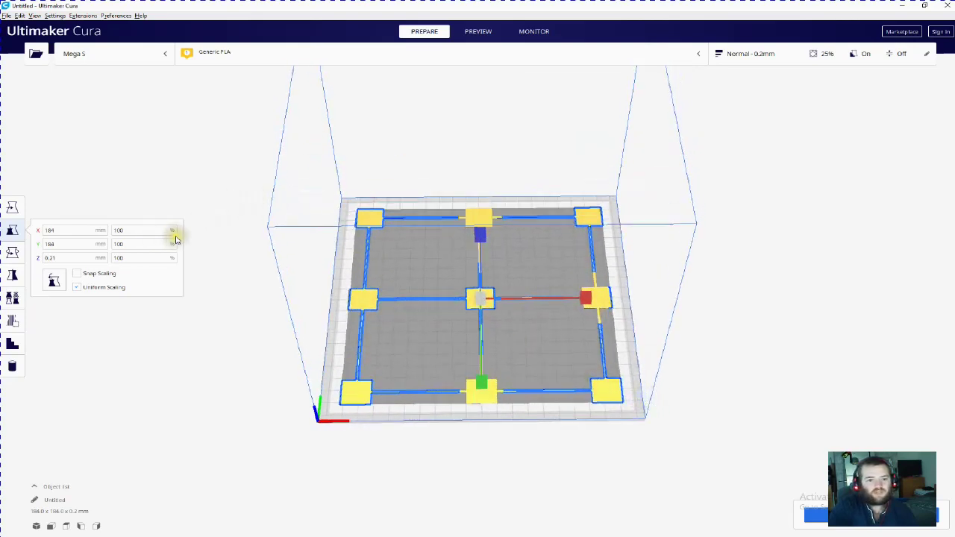
{"action": "left_click", "coordinate": [77, 288]}
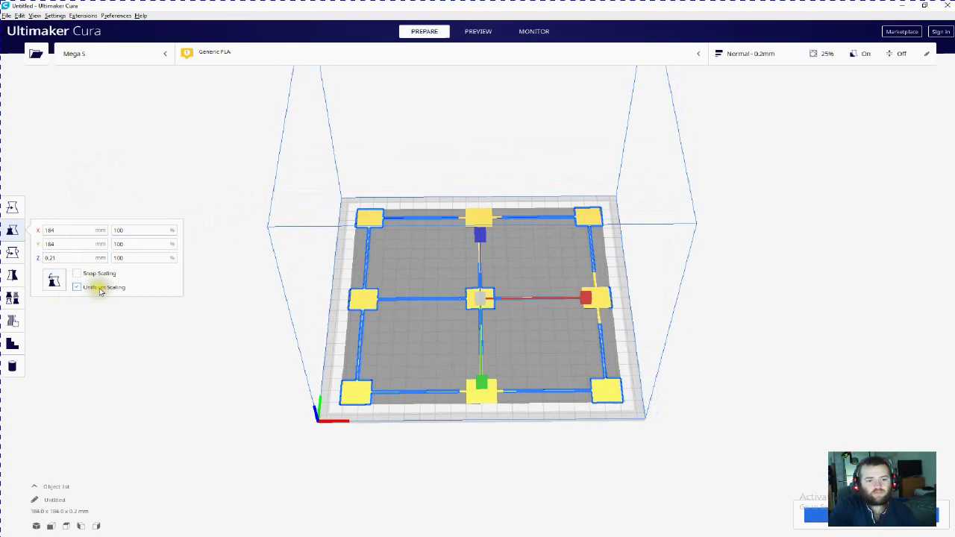
Step: Switch the active printer to the Tronxy
{"action": "left_click", "coordinate": [147, 53]}
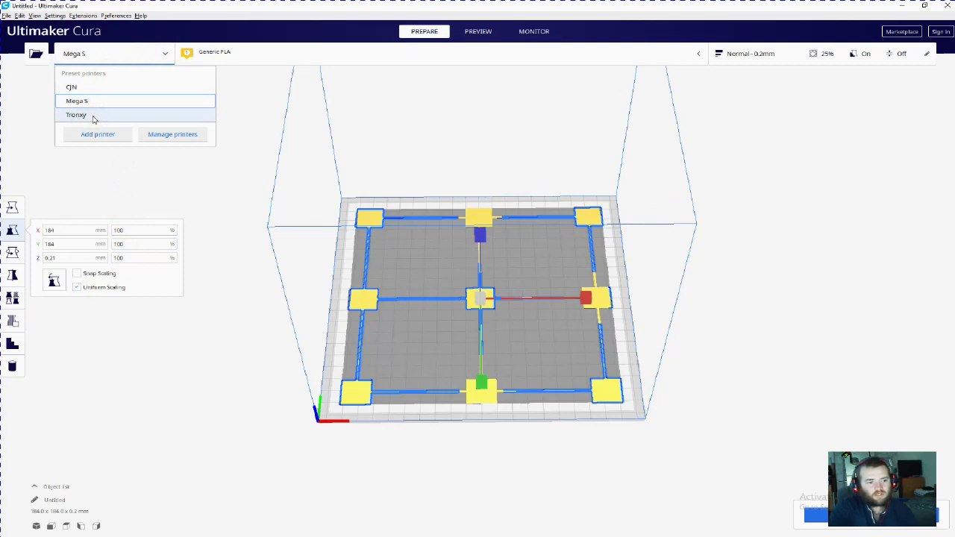
{"action": "left_click", "coordinate": [93, 116]}
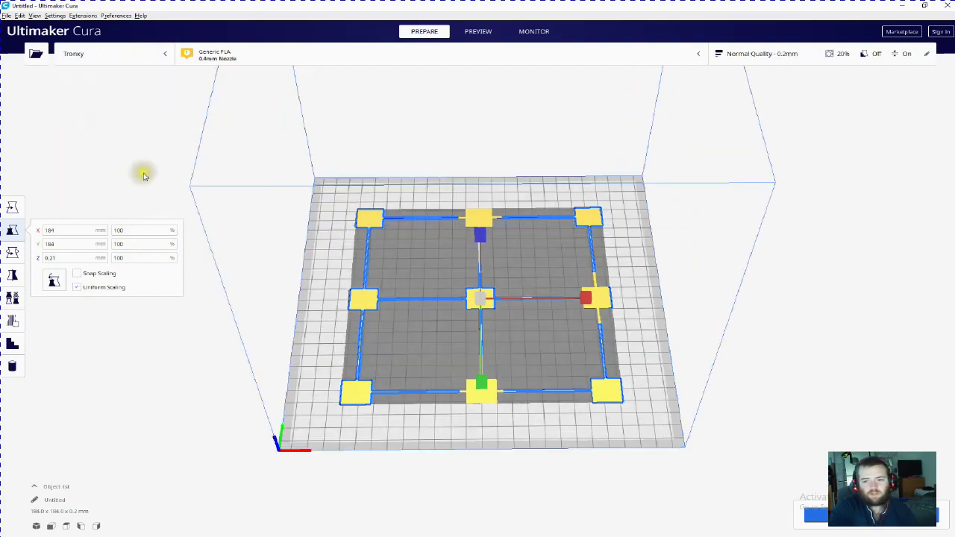
{"action": "right_click_drag", "start_coordinate": [301, 287], "coordinate": [301, 276]}
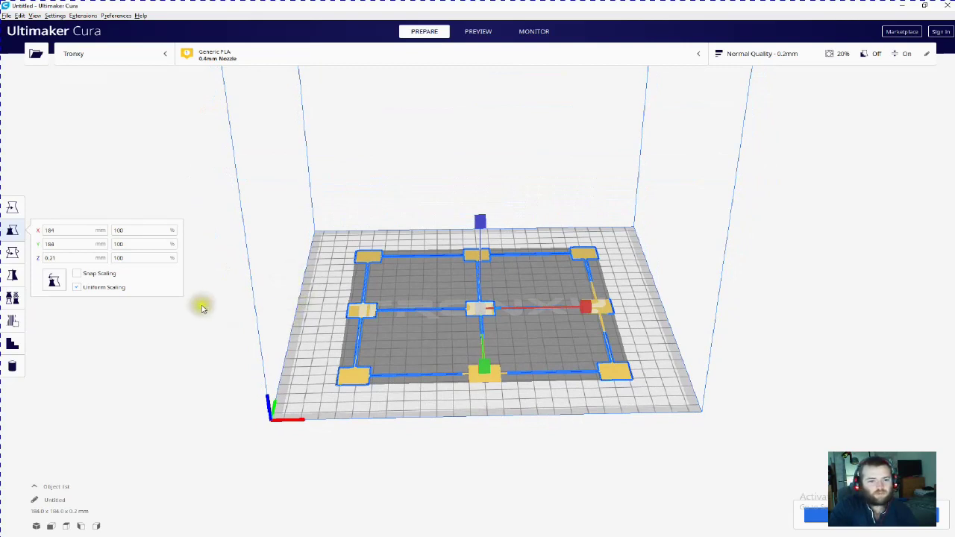
Step: Untick Uniform Scaling and scale the model to 120% in X and Y (220.8 × 220.8 mm)
{"action": "left_click", "coordinate": [77, 287]}
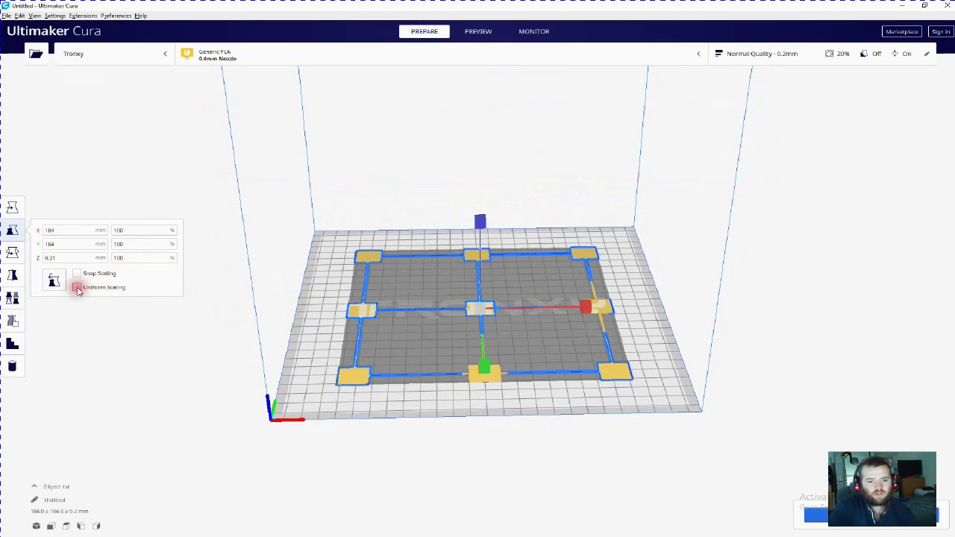
{"action": "double_click", "coordinate": [120, 230]}
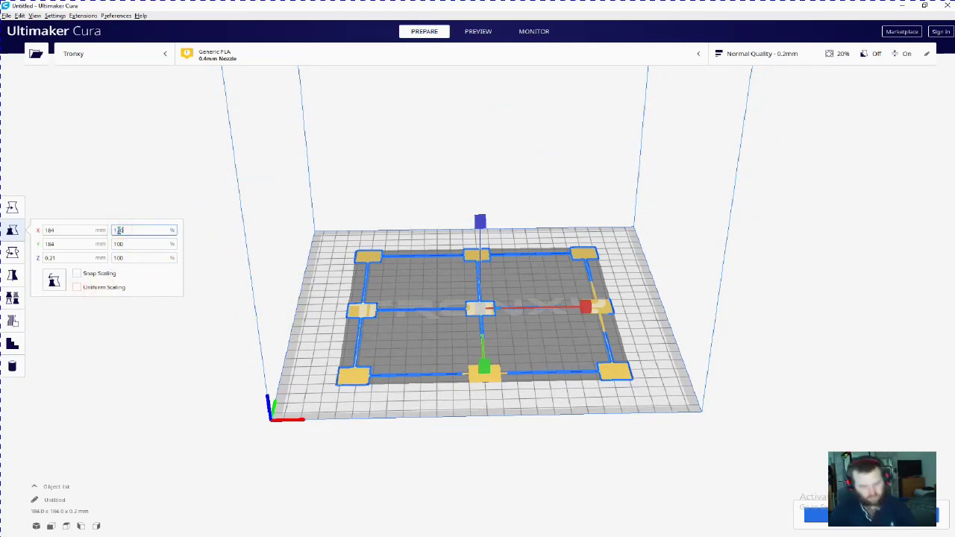
{"action": "type", "text": "120"}
{"action": "key", "text": "Return"}
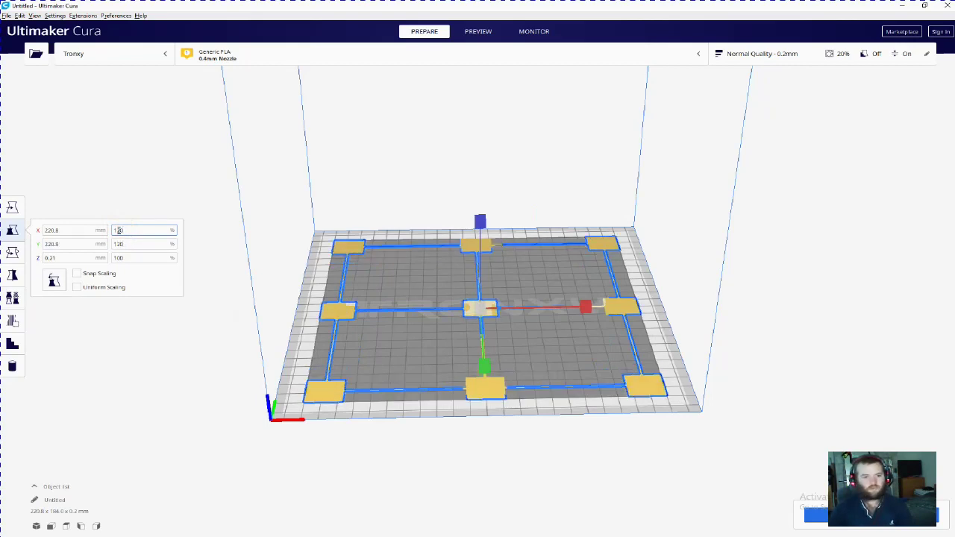
{"action": "key", "text": "Tab"}
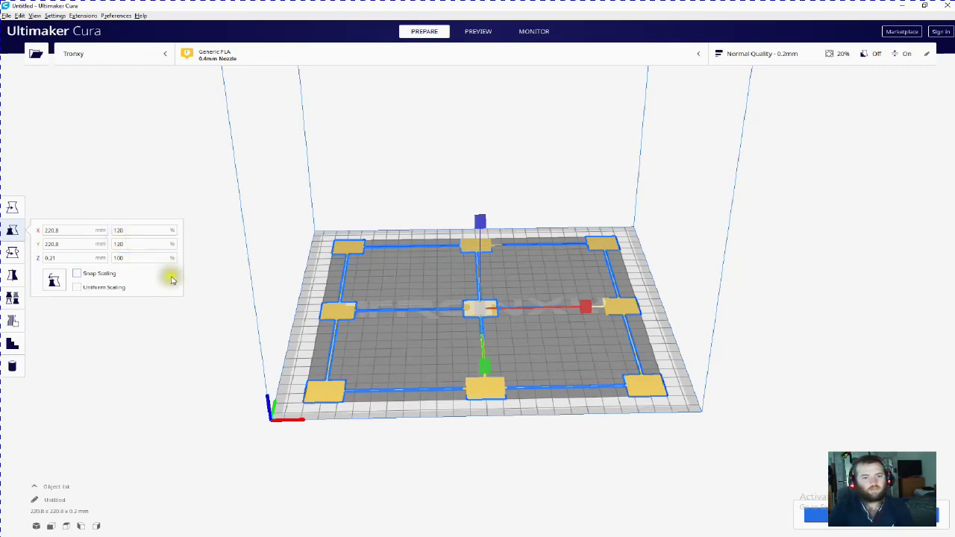
{"action": "right_click_drag", "start_coordinate": [672, 338], "coordinate": [669, 373]}
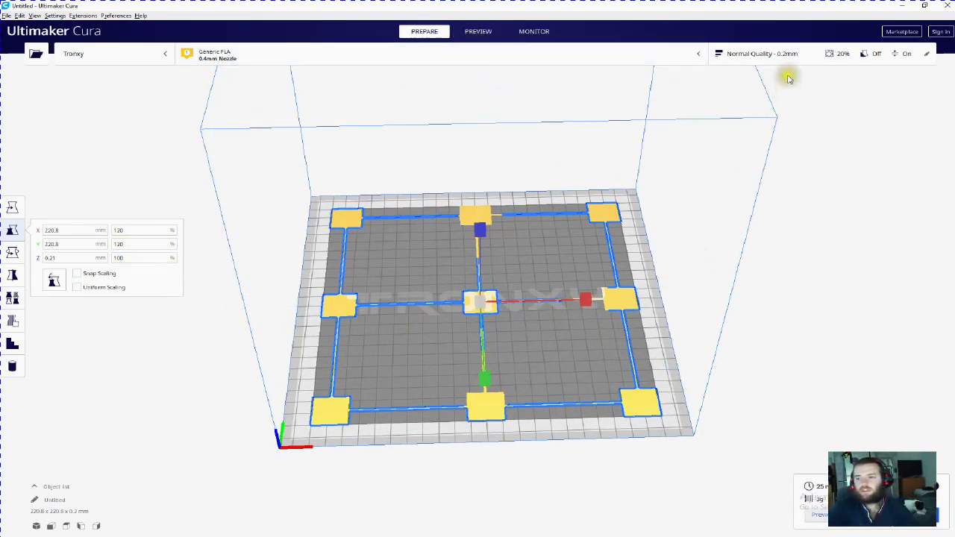
Step: Open the Custom print settings and scroll down to Build Plate Adhesion, currently set to Brim
{"action": "left_click", "coordinate": [771, 56]}
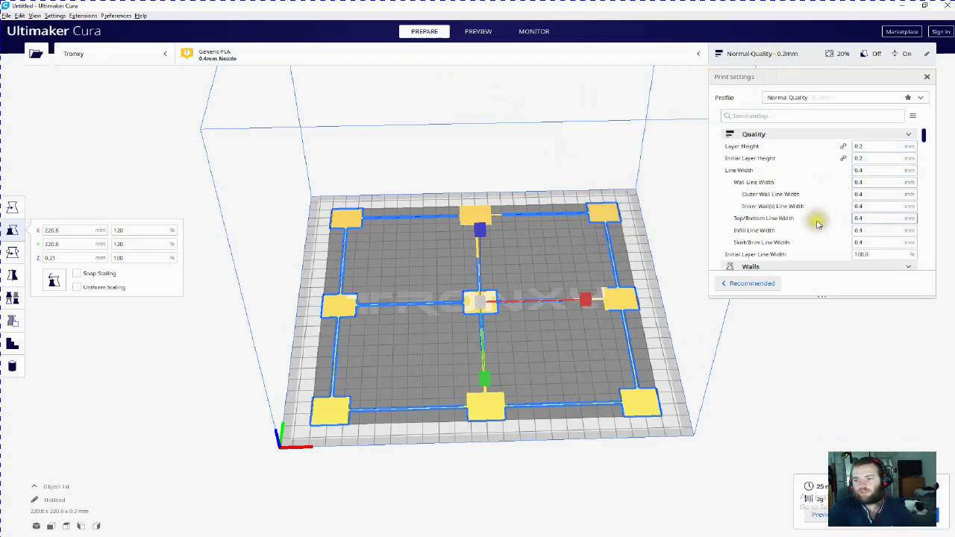
{"action": "scroll", "coordinate": [810, 246], "scroll_direction": "down", "scroll_amount": 5}
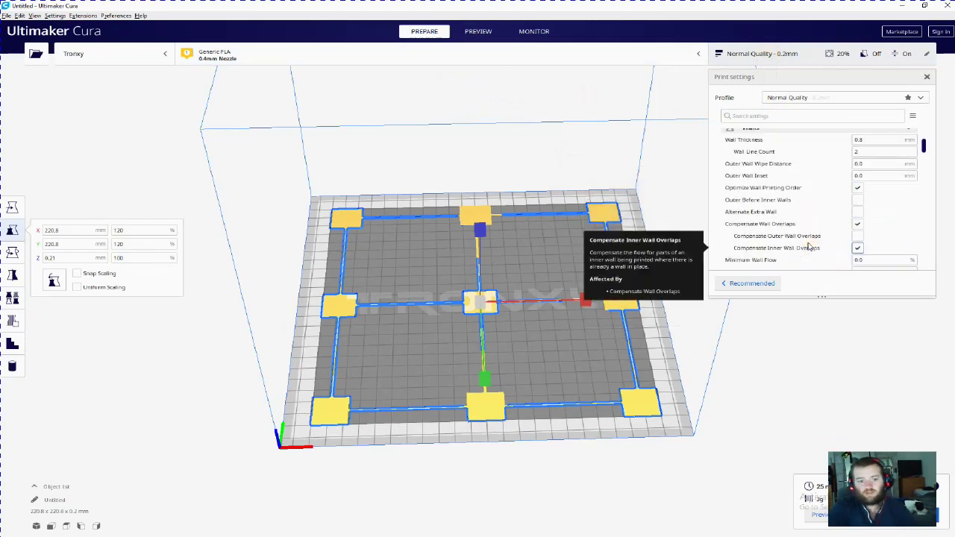
{"action": "scroll", "coordinate": [810, 246], "scroll_direction": "down", "scroll_amount": 10}
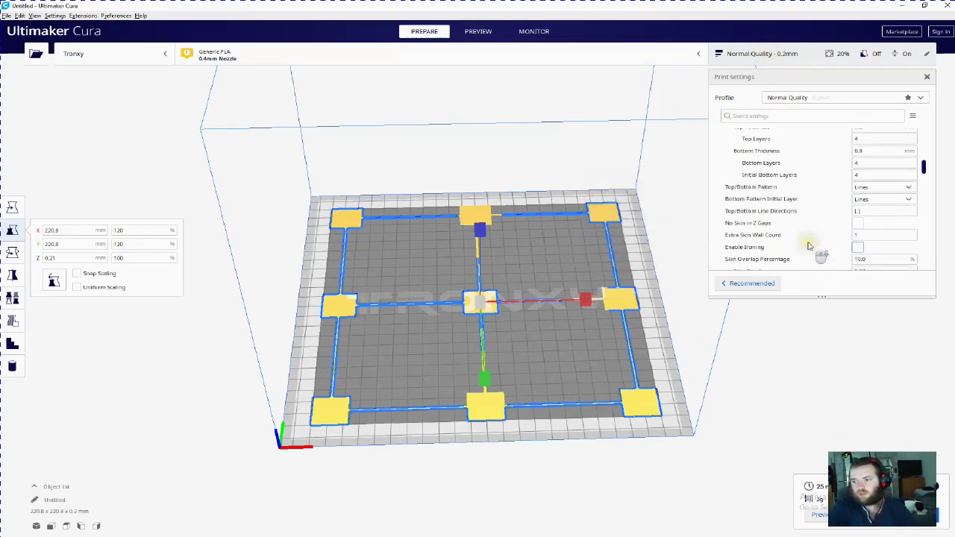
{"action": "scroll", "coordinate": [810, 247], "scroll_direction": "up", "scroll_amount": 3}
{"action": "scroll", "coordinate": [810, 246], "scroll_direction": "down", "scroll_amount": 5}
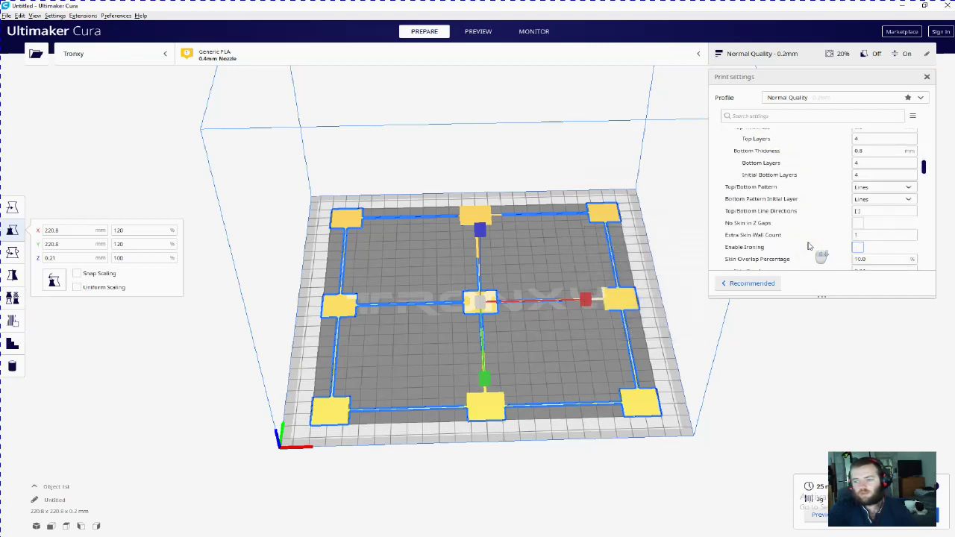
{"action": "scroll", "coordinate": [809, 246], "scroll_direction": "down", "scroll_amount": 10}
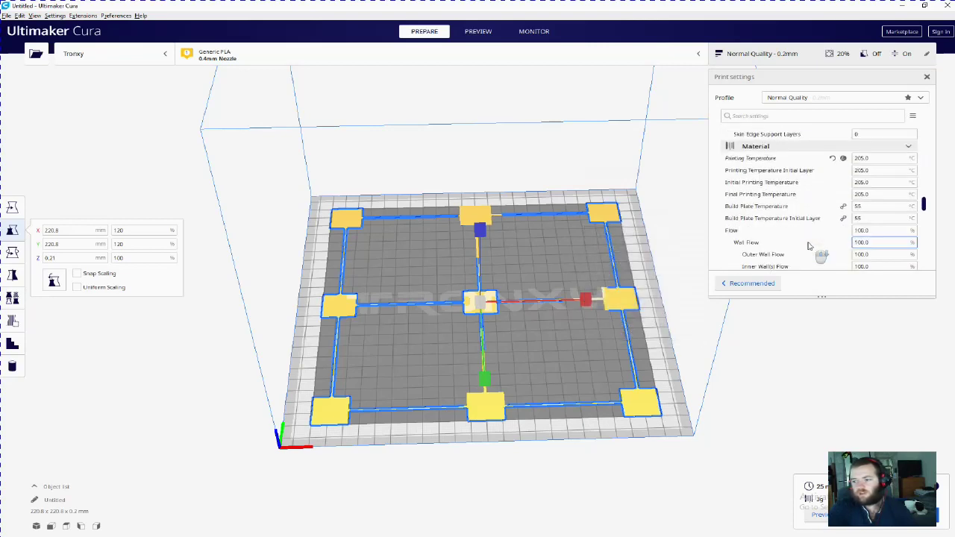
{"action": "scroll", "coordinate": [810, 246], "scroll_direction": "down", "scroll_amount": 10}
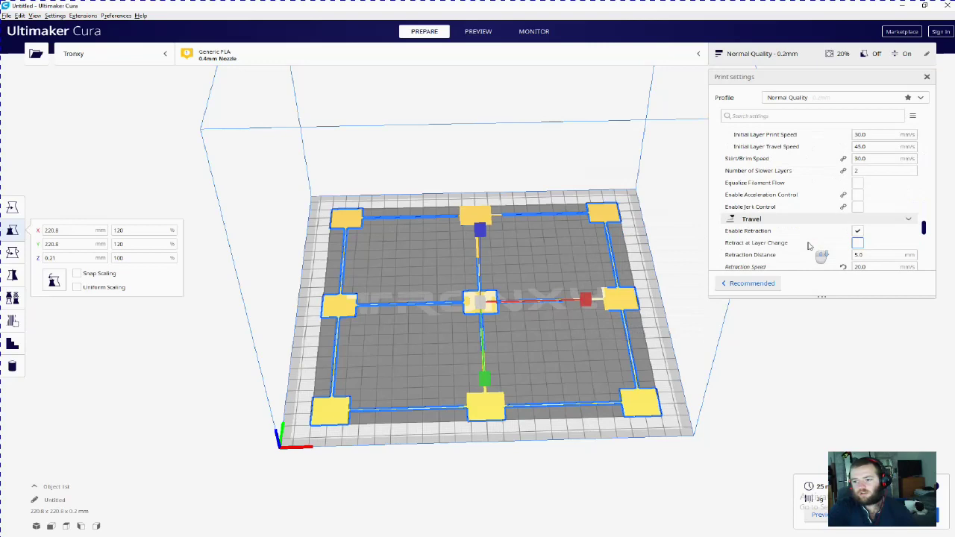
{"action": "scroll", "coordinate": [809, 246], "scroll_direction": "up", "scroll_amount": 3}
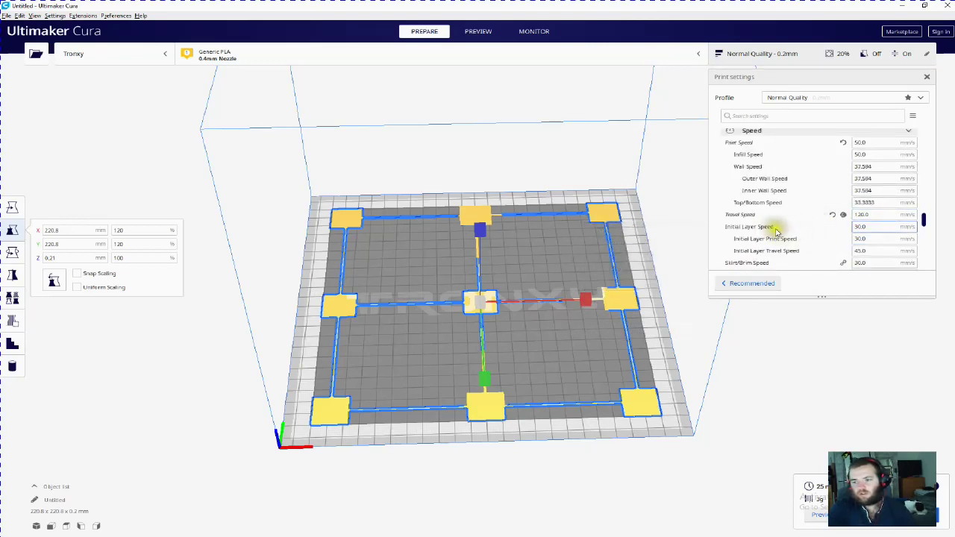
{"action": "scroll", "coordinate": [847, 235], "scroll_direction": "down", "scroll_amount": 1}
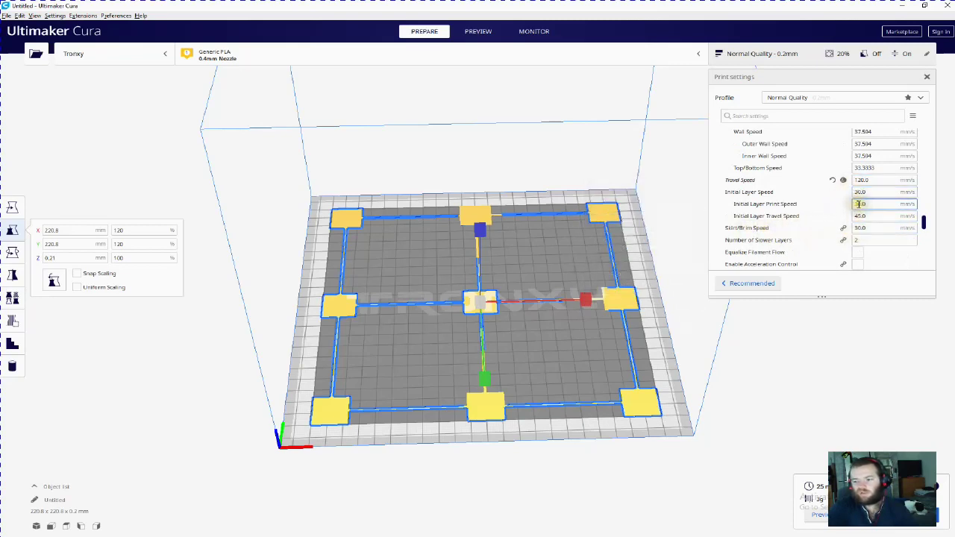
{"action": "scroll", "coordinate": [814, 224], "scroll_direction": "down", "scroll_amount": 4}
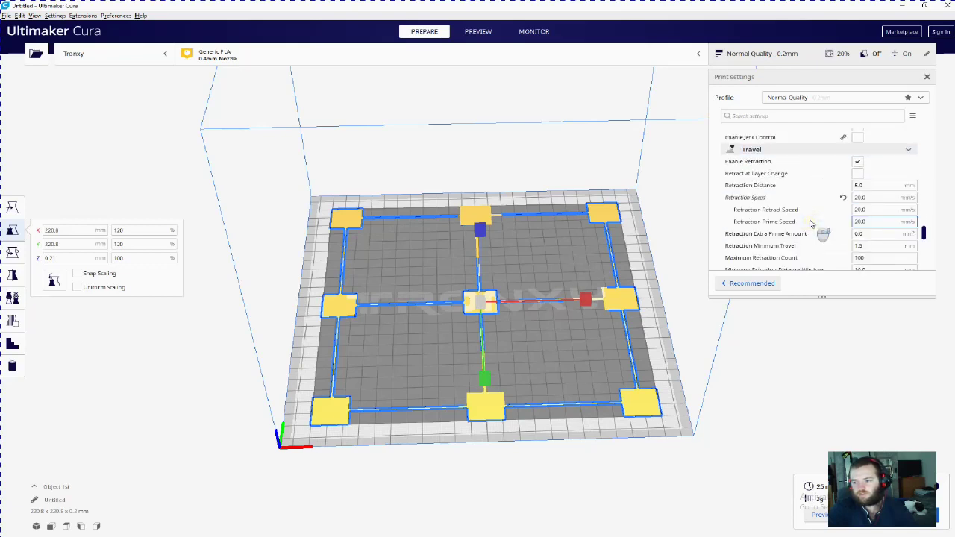
{"action": "scroll", "coordinate": [811, 223], "scroll_direction": "down", "scroll_amount": 1}
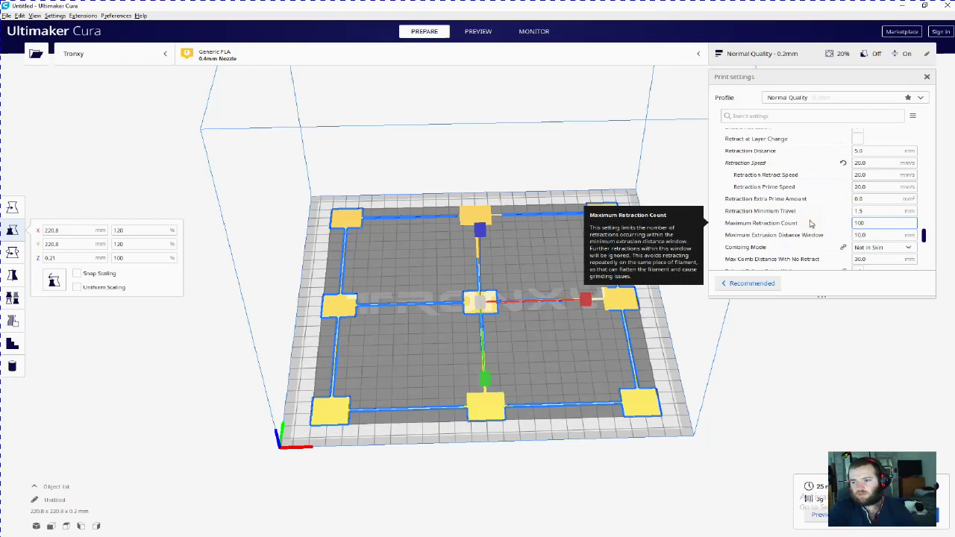
{"action": "scroll", "coordinate": [811, 223], "scroll_direction": "down", "scroll_amount": 4}
{"action": "scroll", "coordinate": [813, 224], "scroll_direction": "down", "scroll_amount": 3}
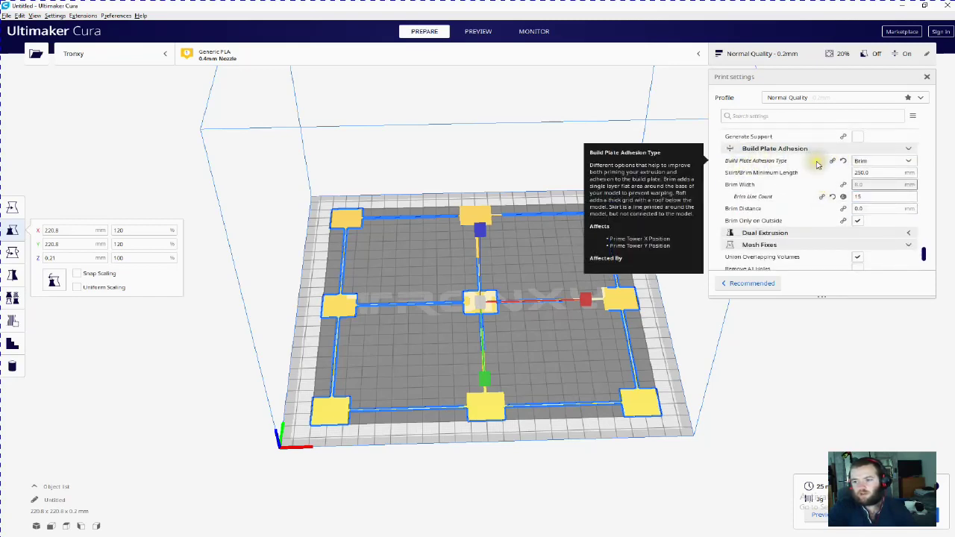
Step: Change adhesion from Brim to Skirt with 3 lines and a 5.0 mm skirt distance
{"action": "left_click", "coordinate": [896, 163]}
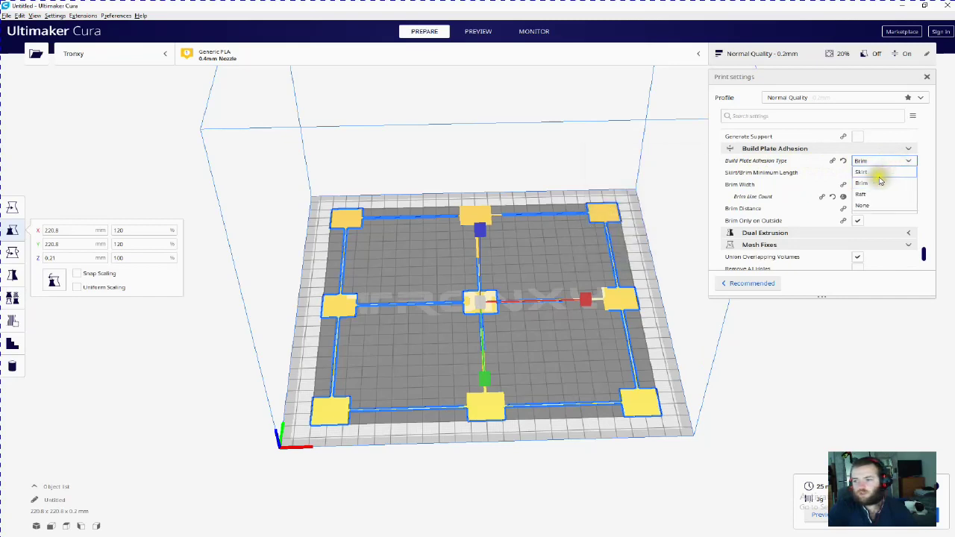
{"action": "left_click", "coordinate": [873, 173]}
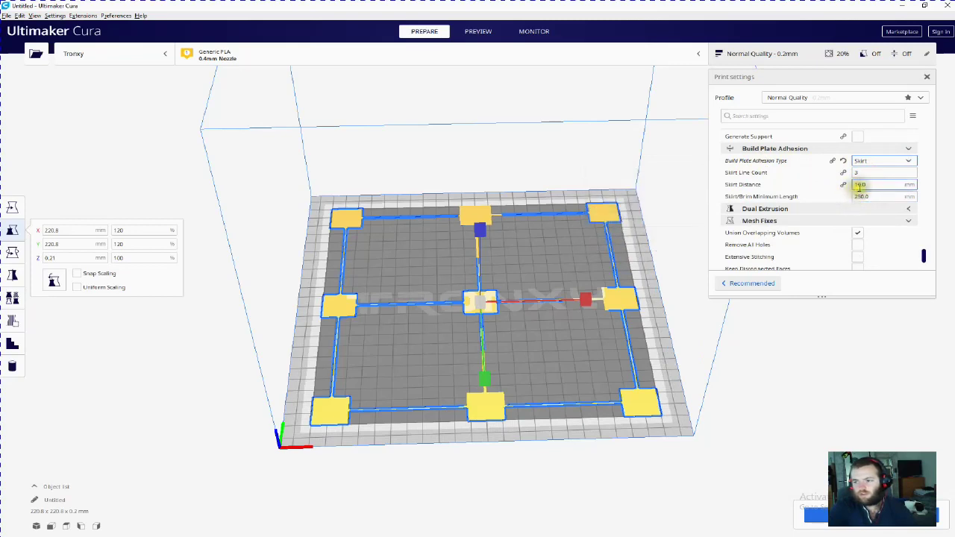
{"action": "left_click_drag", "start_coordinate": [861, 185], "coordinate": [851, 188]}
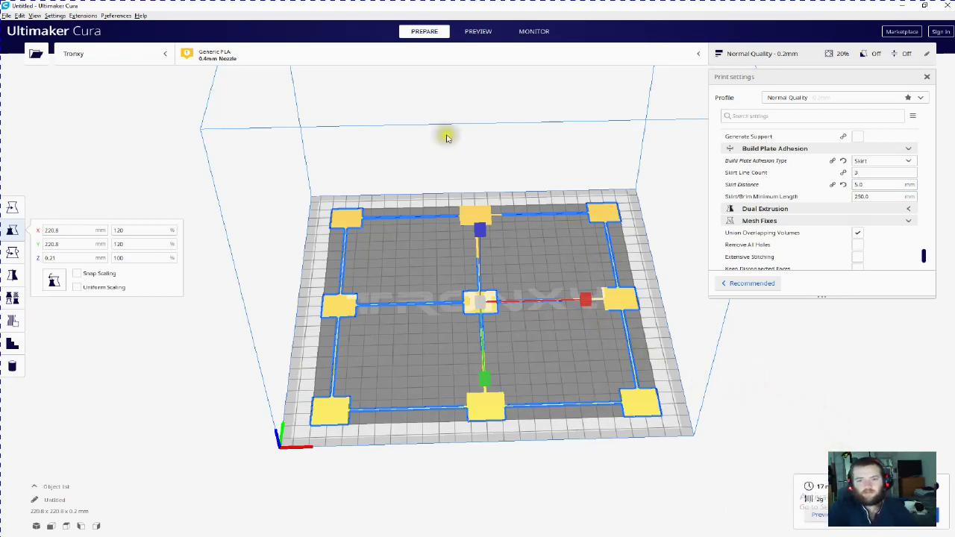
Step: Slice into the Preview layer view and orbit around to inspect the three-line skirt
{"action": "left_click", "coordinate": [470, 31]}
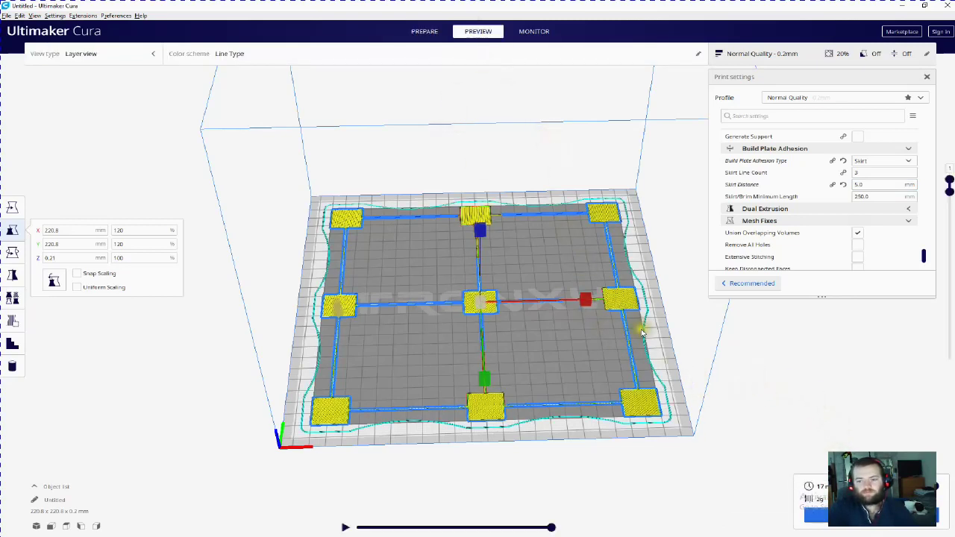
{"action": "right_click_drag", "start_coordinate": [667, 346], "coordinate": [664, 415]}
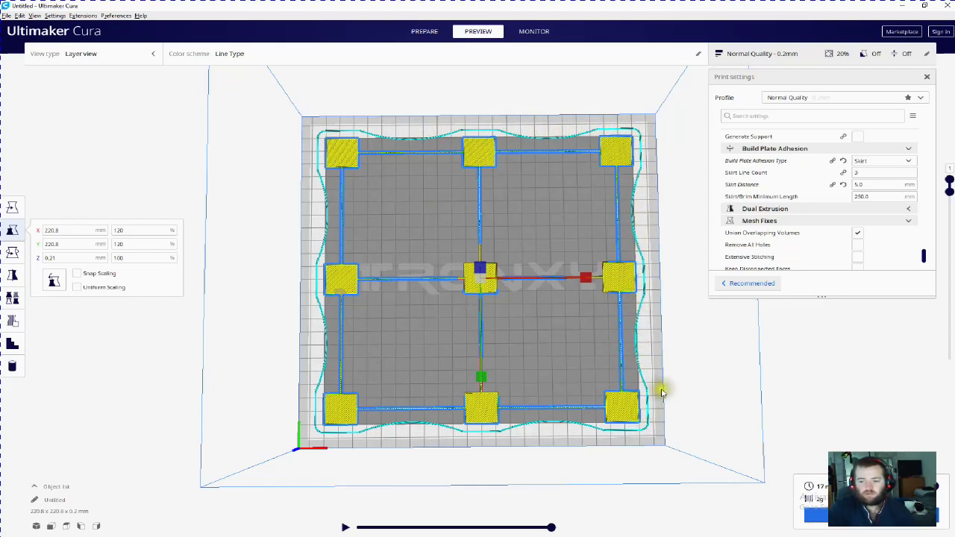
{"action": "right_click_drag", "start_coordinate": [661, 386], "coordinate": [653, 284]}
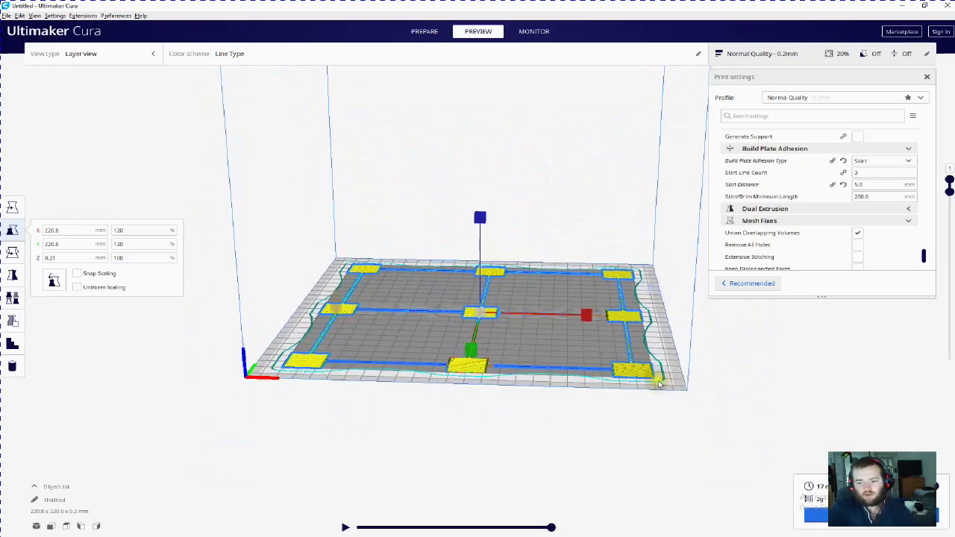
{"action": "right_click_drag", "start_coordinate": [665, 384], "coordinate": [672, 396]}
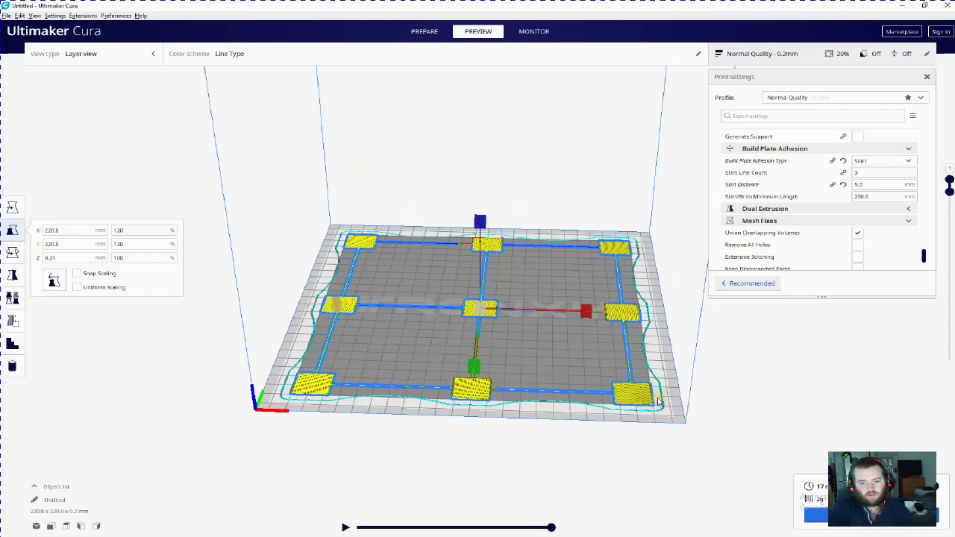
{"action": "right_click_drag", "start_coordinate": [668, 394], "coordinate": [674, 396]}
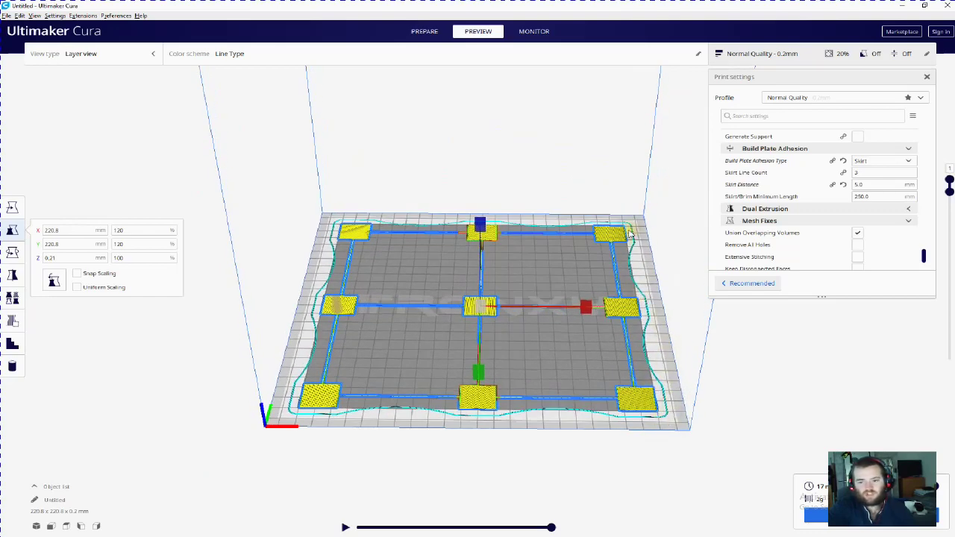
{"action": "right_click_drag", "start_coordinate": [640, 287], "coordinate": [639, 371]}
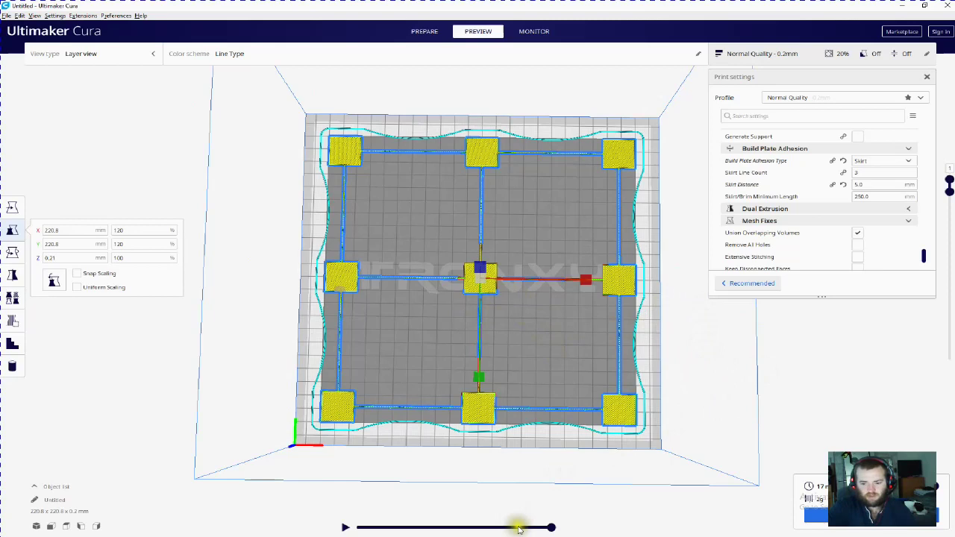
Step: Deselect the model and scrub the layer path slider to play the first layer to completion
{"action": "left_click", "coordinate": [549, 528]}
{"action": "left_click_drag", "start_coordinate": [549, 528], "coordinate": [388, 514]}
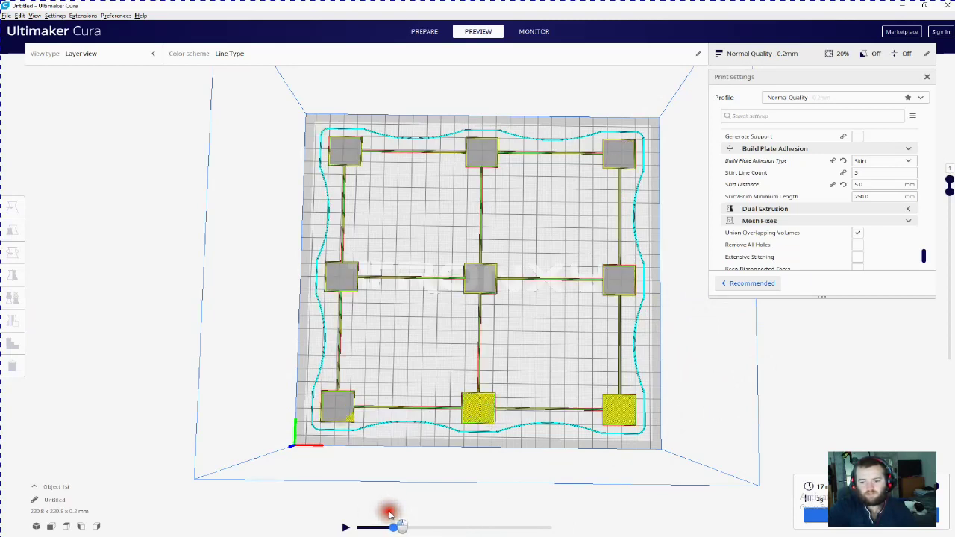
{"action": "left_click_drag", "start_coordinate": [389, 514], "coordinate": [667, 486]}
{"action": "right_click_drag", "start_coordinate": [698, 429], "coordinate": [699, 359]}
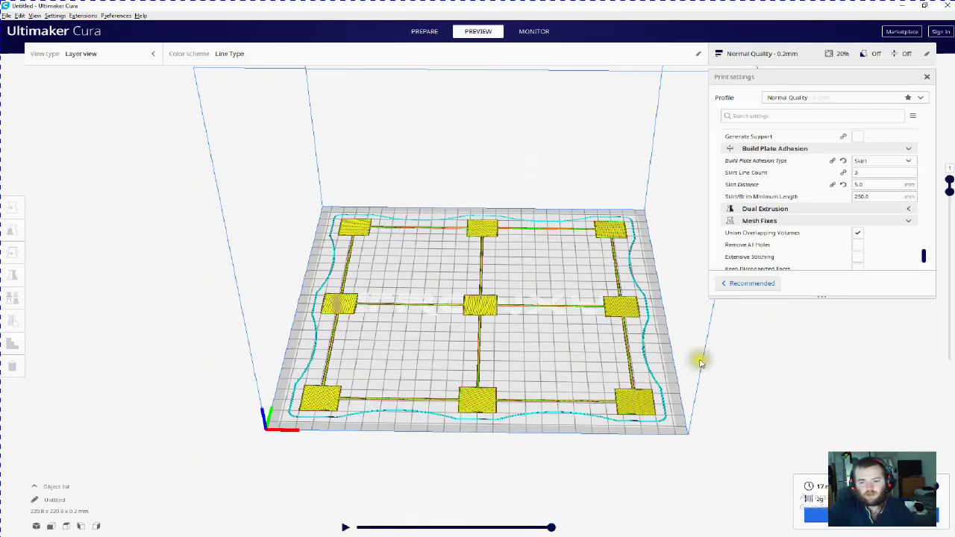